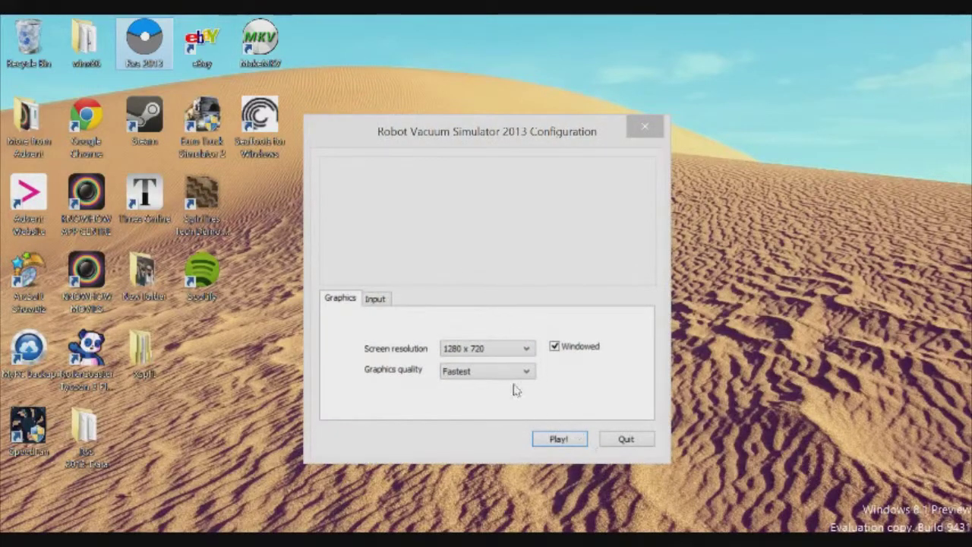
In the Configuration dialog, pick Fantastic quality and 1280 x 800 resolution, keeping Windowed, and launch.
left_click(503, 376)
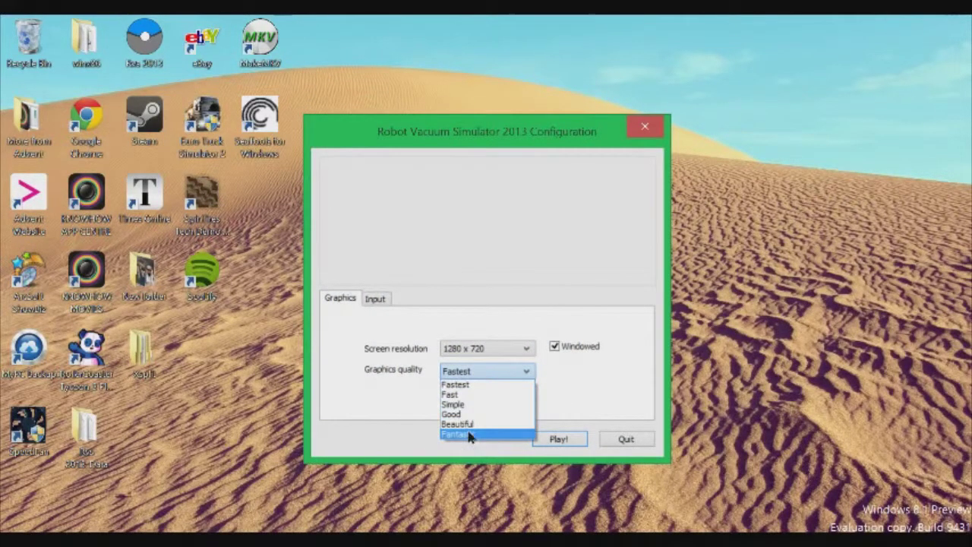
left_click(489, 357)
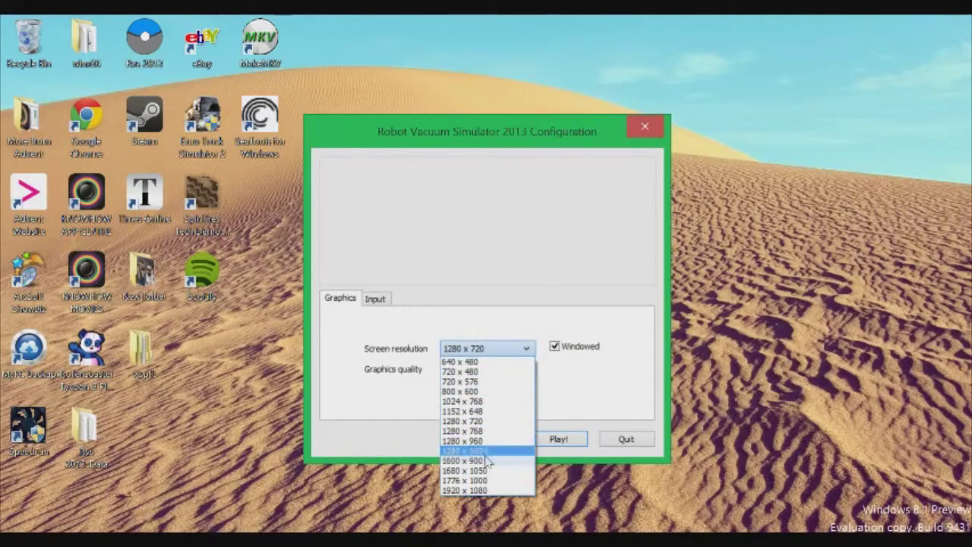
left_click(480, 491)
left_click(558, 441)
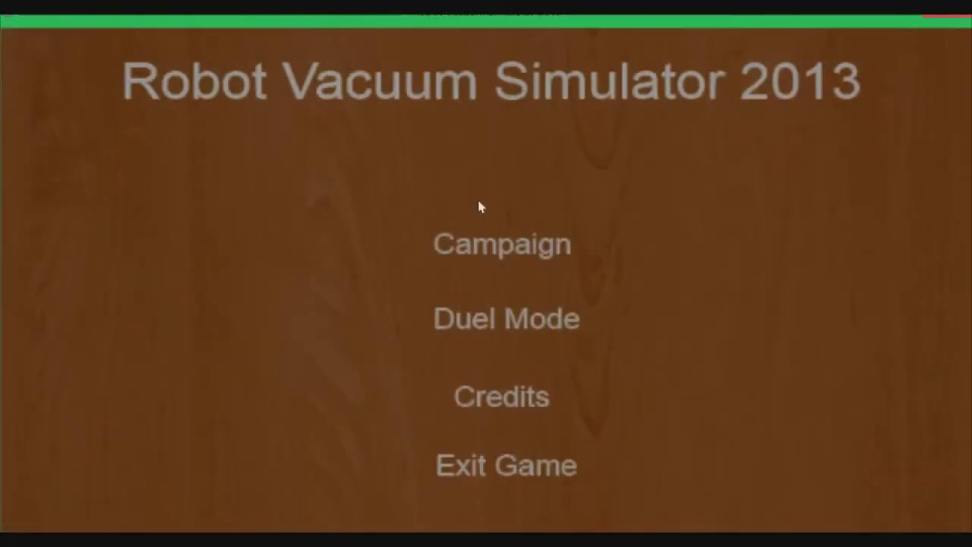
Start the campaign and drive the vacuum forward through the doorways toward the dust ball.
left_click(474, 248)
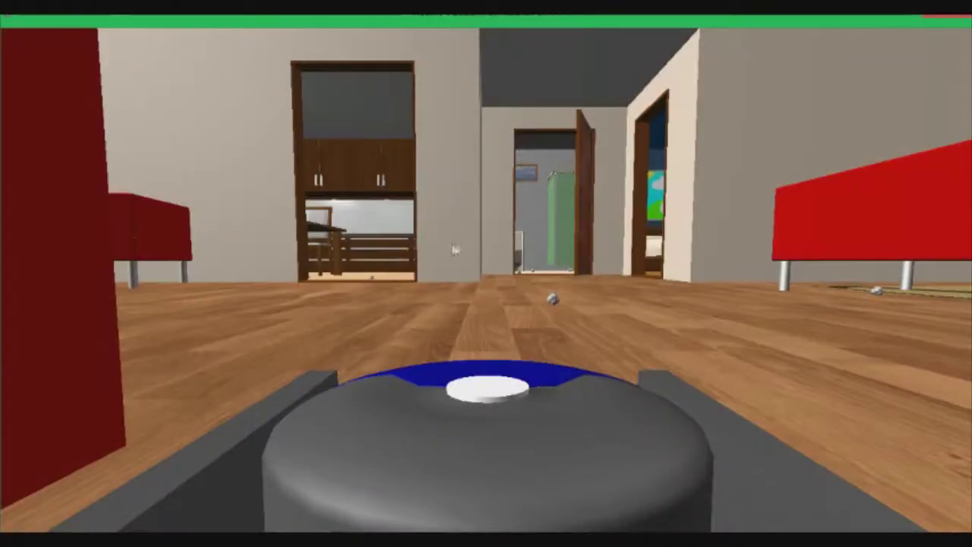
key("w")
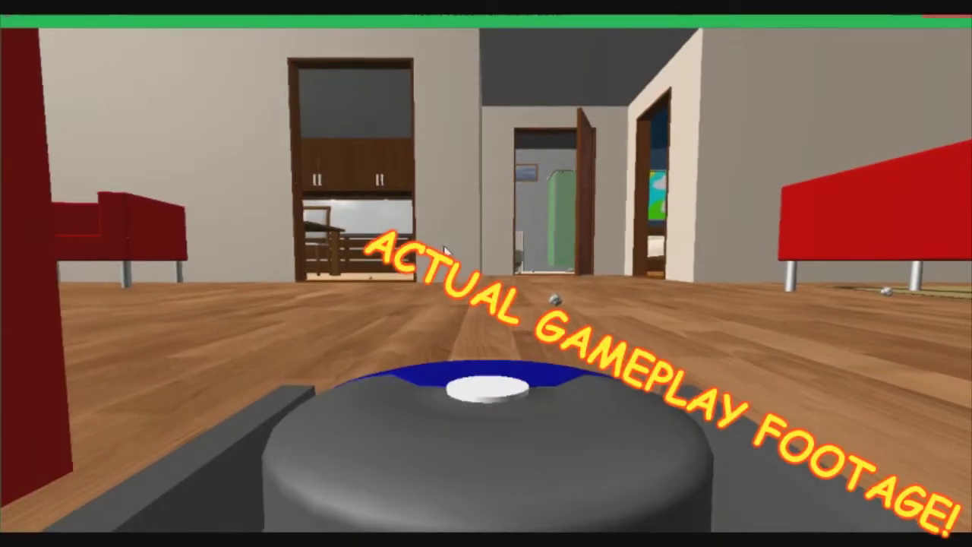
key("w")
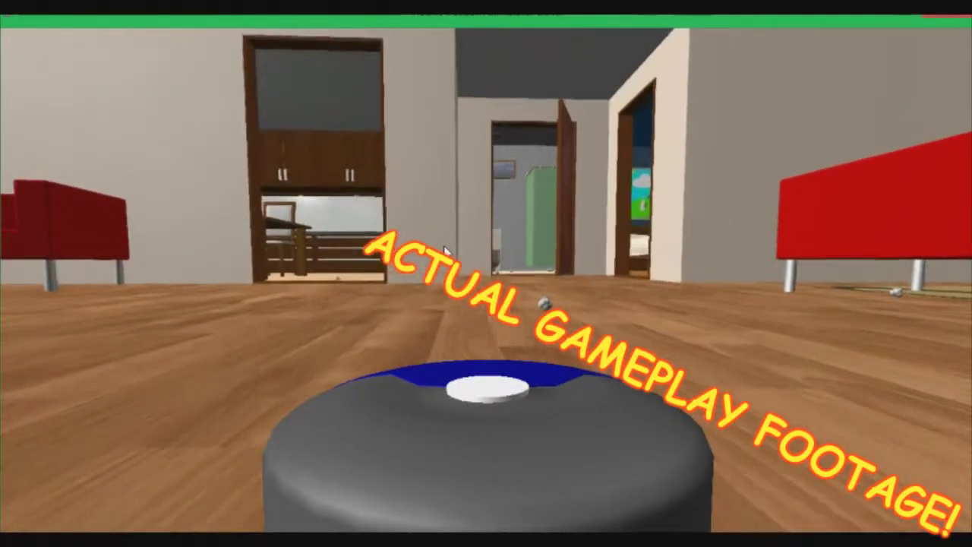
key("d")
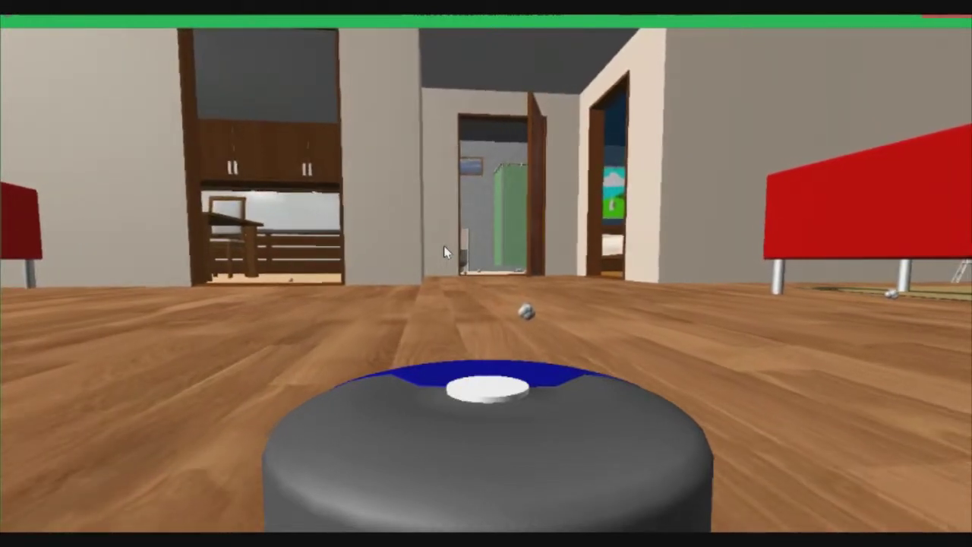
key("w")
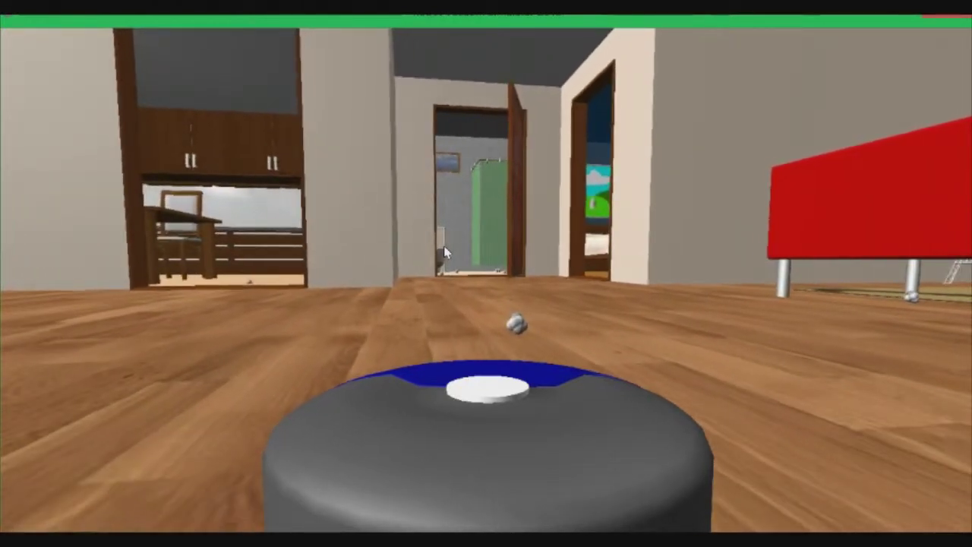
Steer right over the dust ball toward the red couch, then dismiss the backup reminder.
key("d")
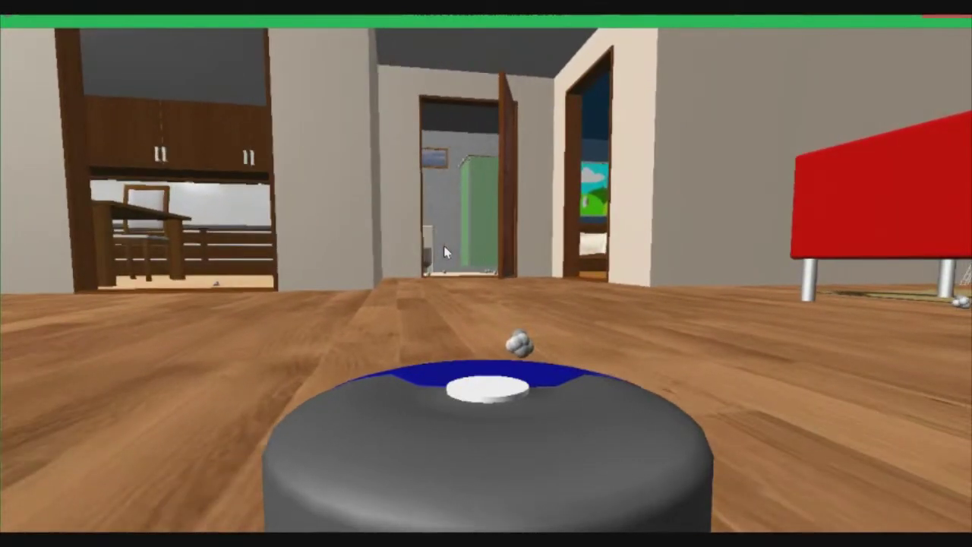
key("d")
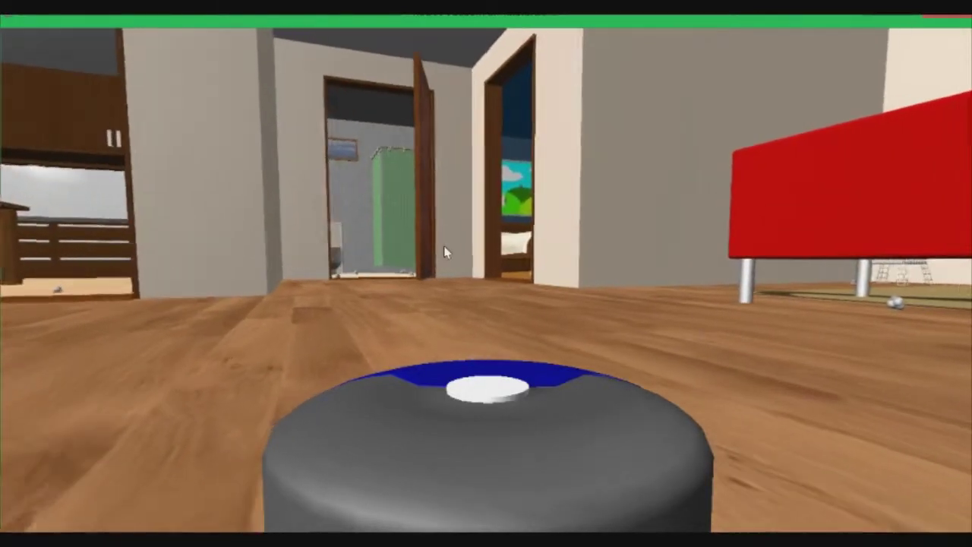
key("d")
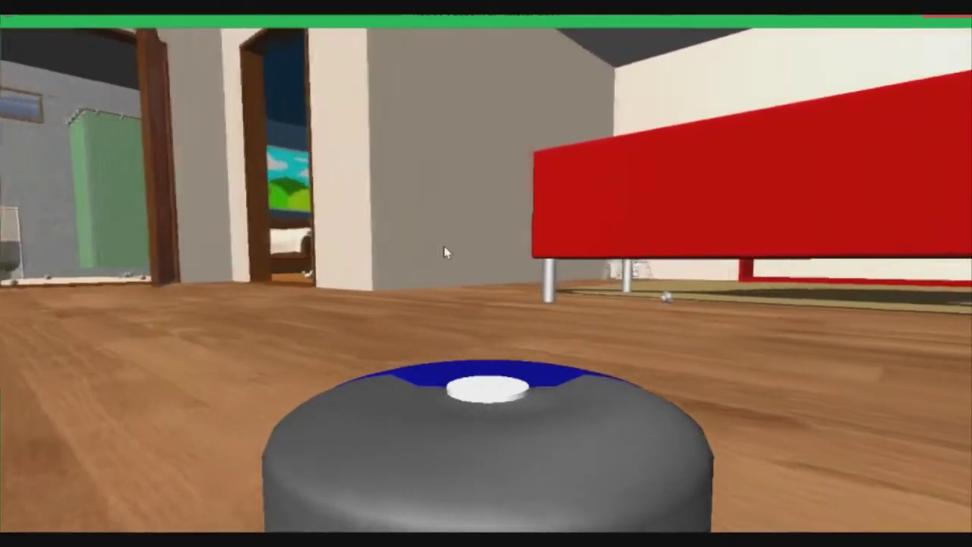
key("d")
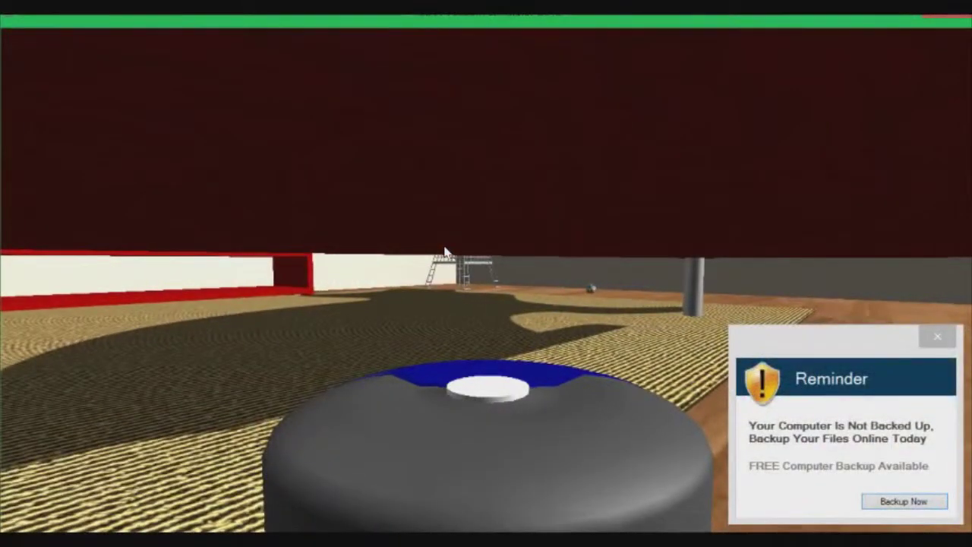
left_click(952, 337)
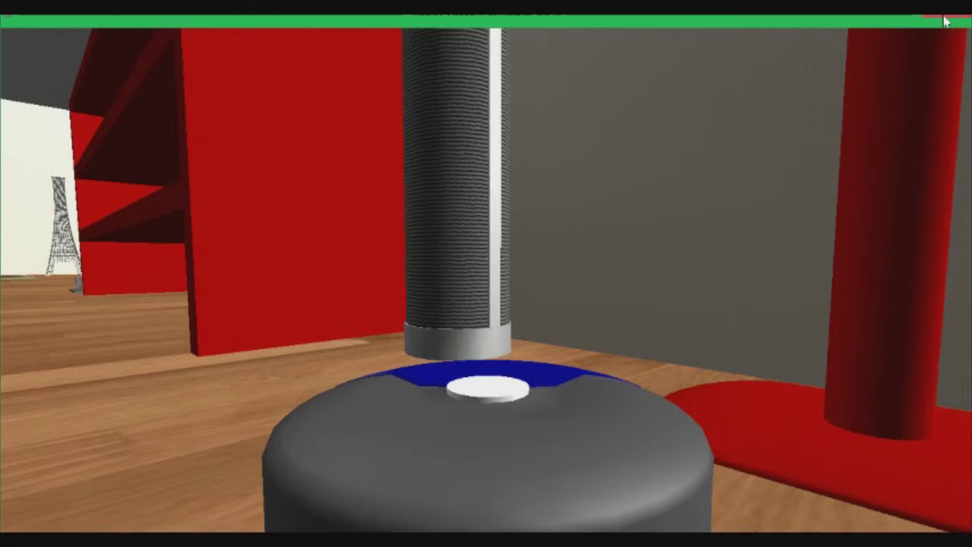
Close the Robot Vacuum Simulator window to return to the Windows desktop.
left_click(946, 21)
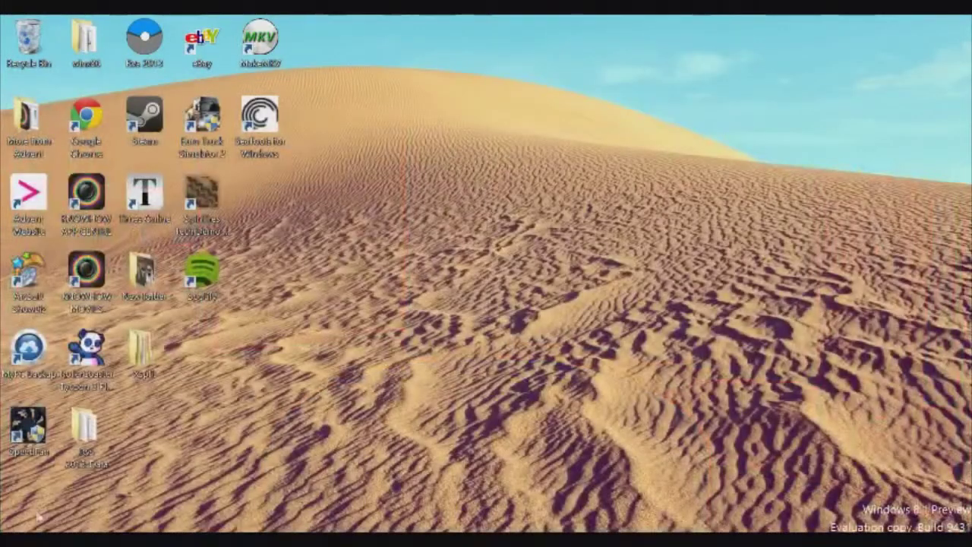